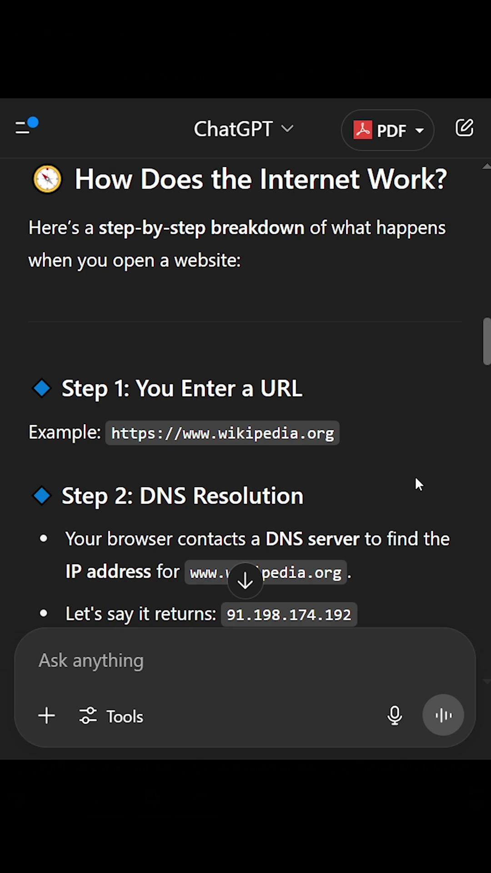
{"action": "scroll", "coordinate": [414, 475], "scroll_direction": "down", "scroll_amount": 3}
{"action": "scroll", "coordinate": [382, 487], "scroll_direction": "down", "scroll_amount": 2}
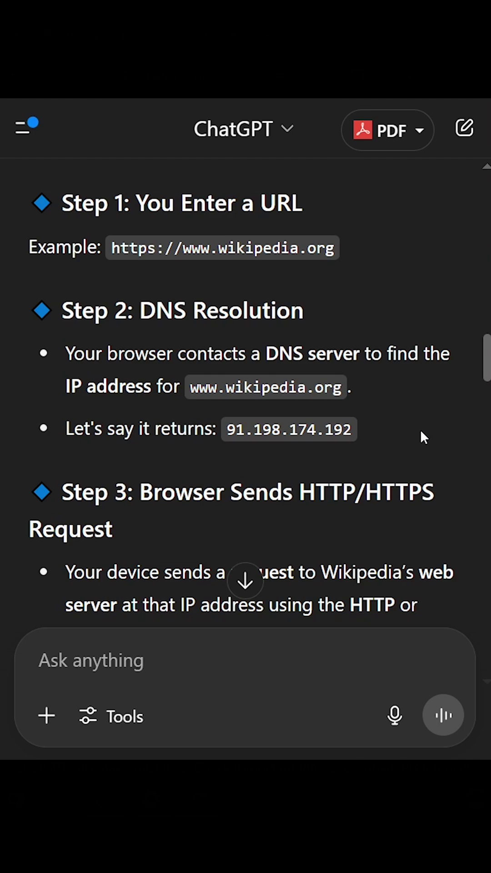
{"action": "scroll", "coordinate": [420, 429], "scroll_direction": "down", "scroll_amount": 5}
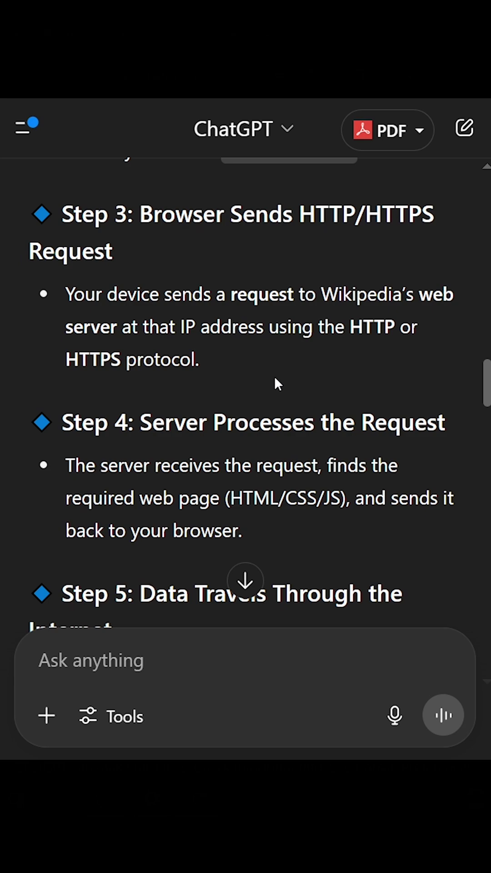
{"action": "scroll", "coordinate": [273, 379], "scroll_direction": "down", "scroll_amount": 3}
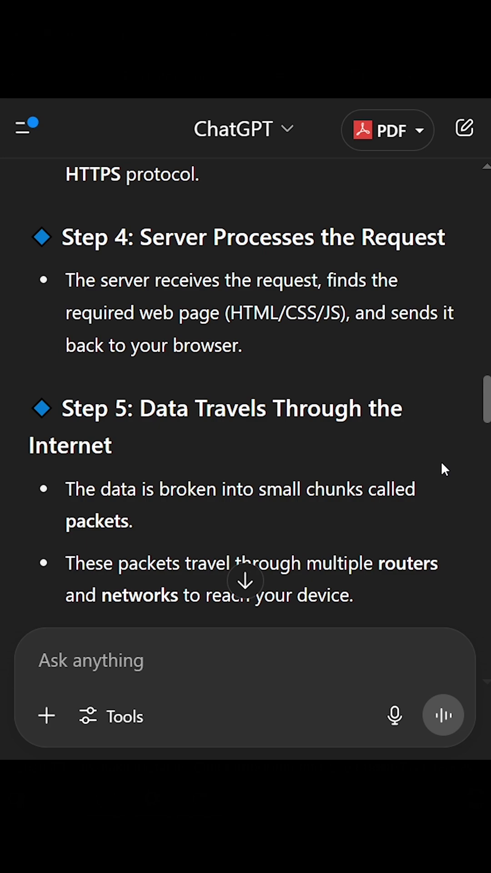
{"action": "scroll", "coordinate": [441, 460], "scroll_direction": "down", "scroll_amount": 3}
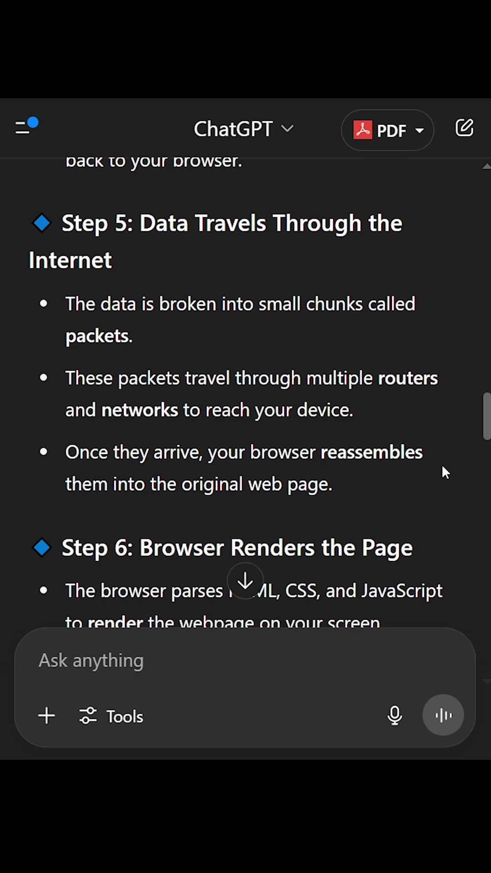
{"action": "scroll", "coordinate": [438, 485], "scroll_direction": "down", "scroll_amount": 1}
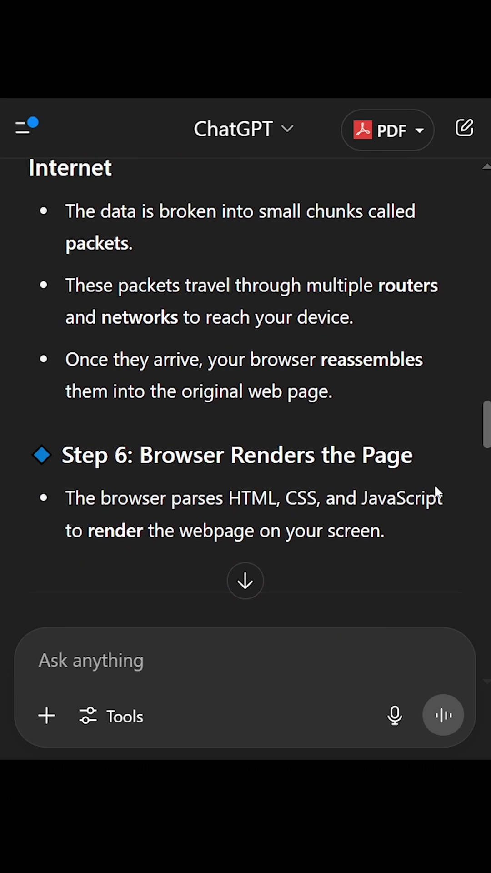